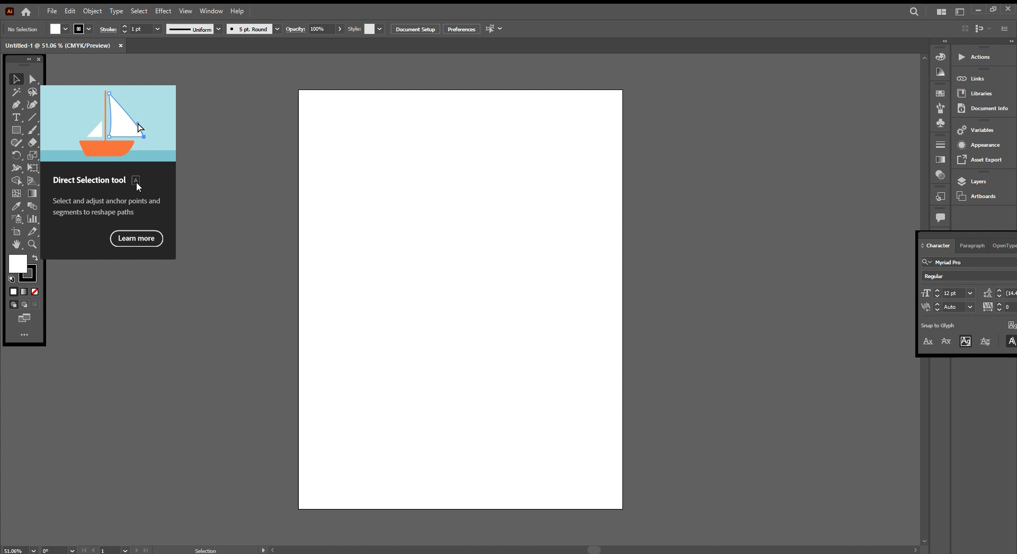
Draw a 65.5 pt square in the upper left and nudge it slightly right
click(18, 132)
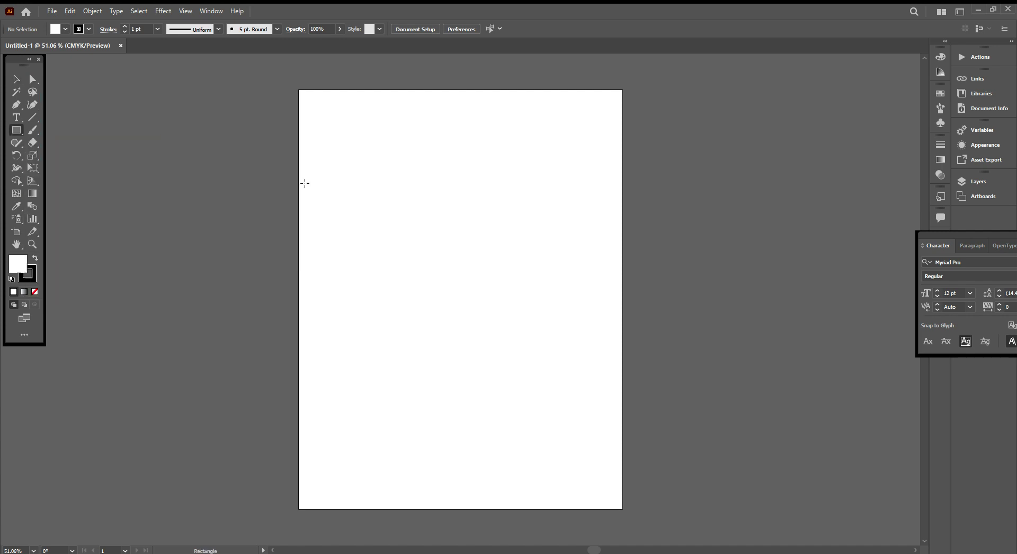
drag(330, 187, 364, 222)
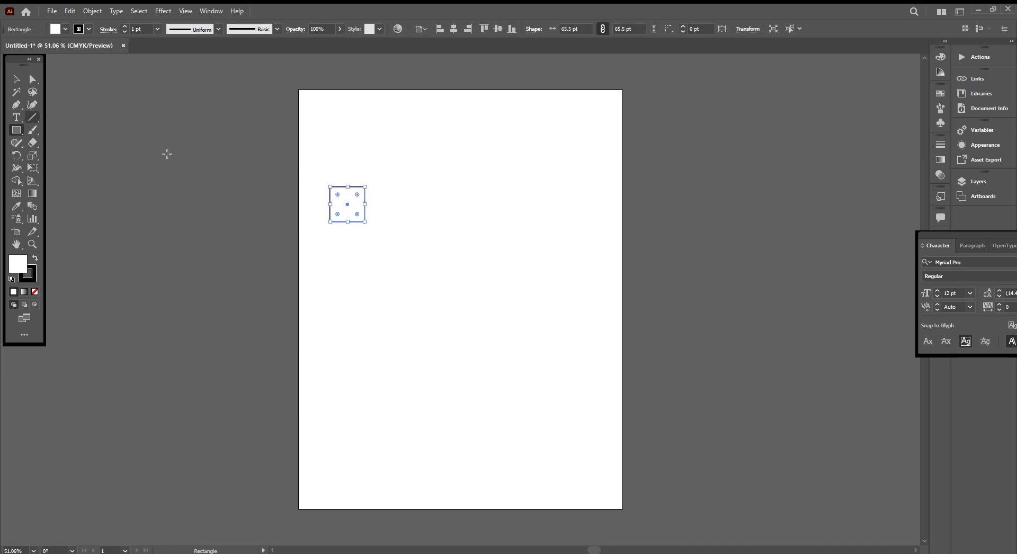
click(14, 82)
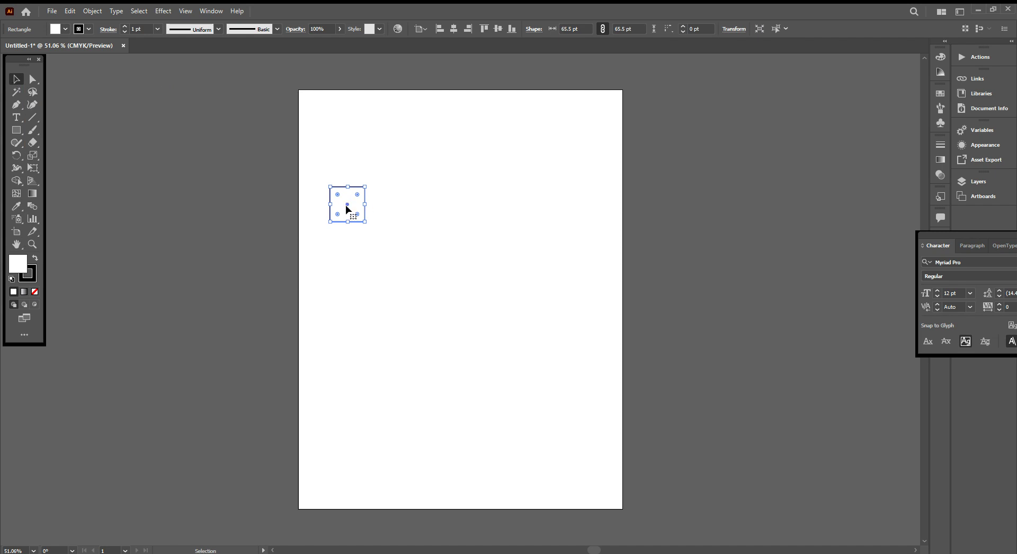
mouse_move(347, 205)
mouse_down()
mouse_move(390, 210)
mouse_move(366, 208)
mouse_move(374, 177)
mouse_up()
key(ctrl+z)
Deselect the square and zoom the view in to 150%
click(33, 80)
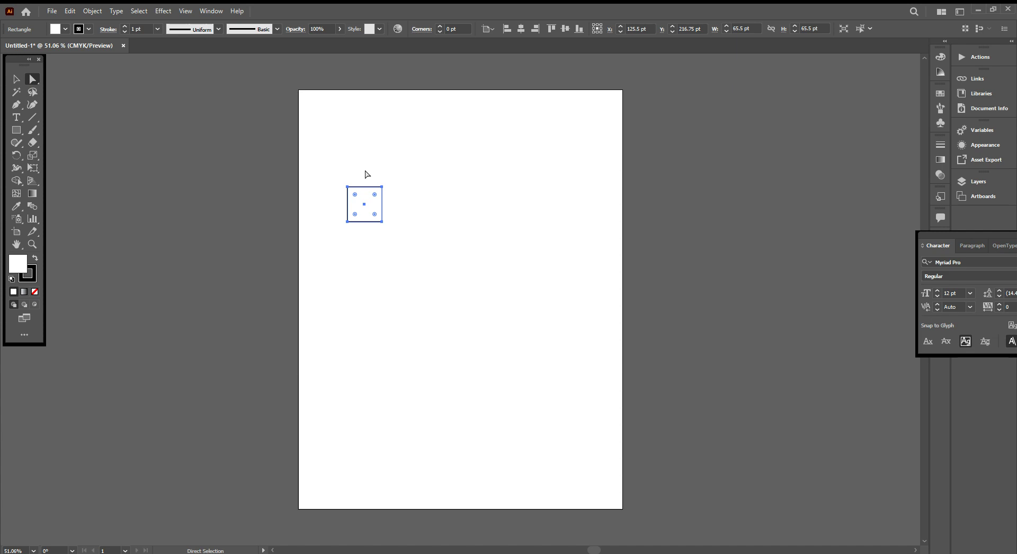
click(382, 187)
click(402, 218)
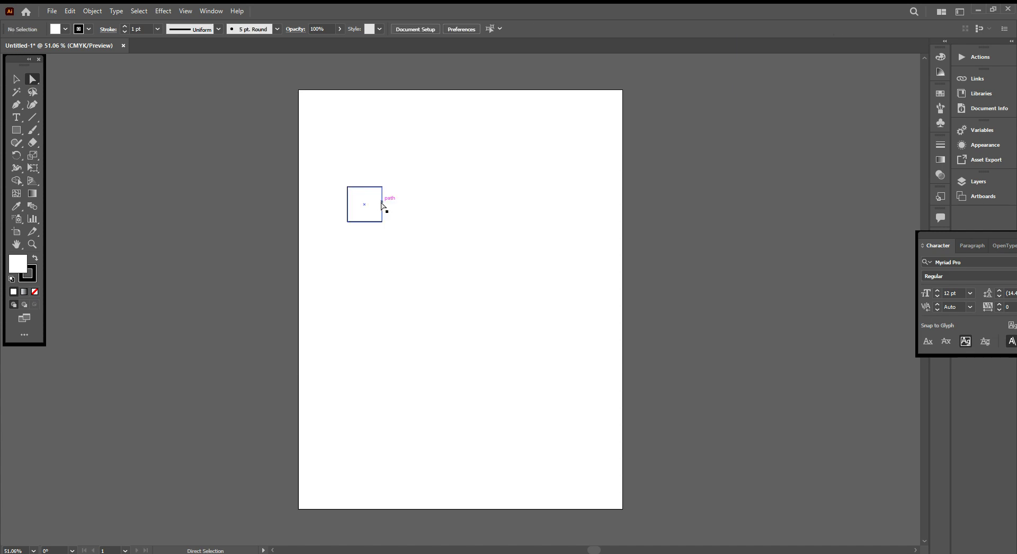
scroll(382, 205, up, 2)
scroll(381, 205, up, 2)
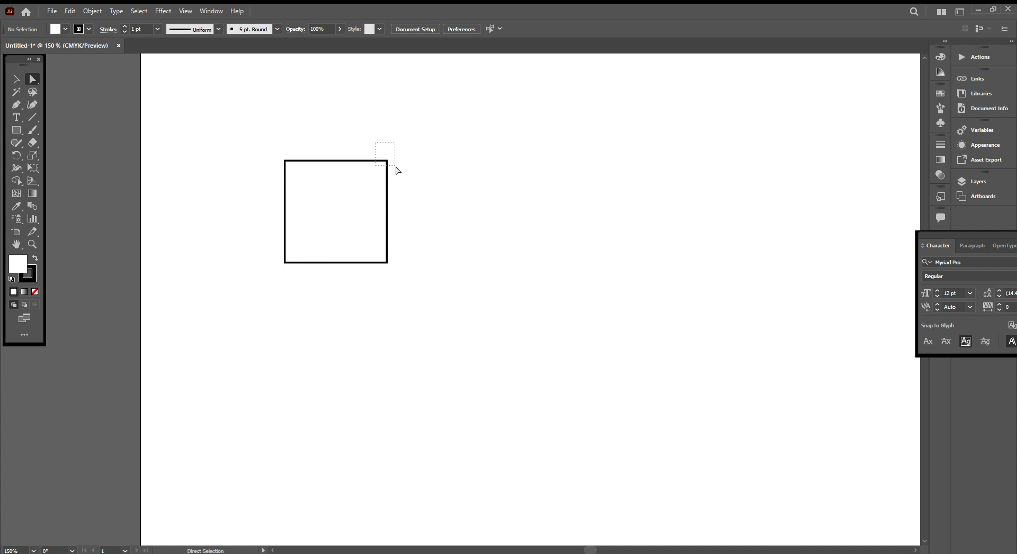
Round the top-right and bottom-left corners of the square with live-corner widgets
drag(377, 148, 404, 179)
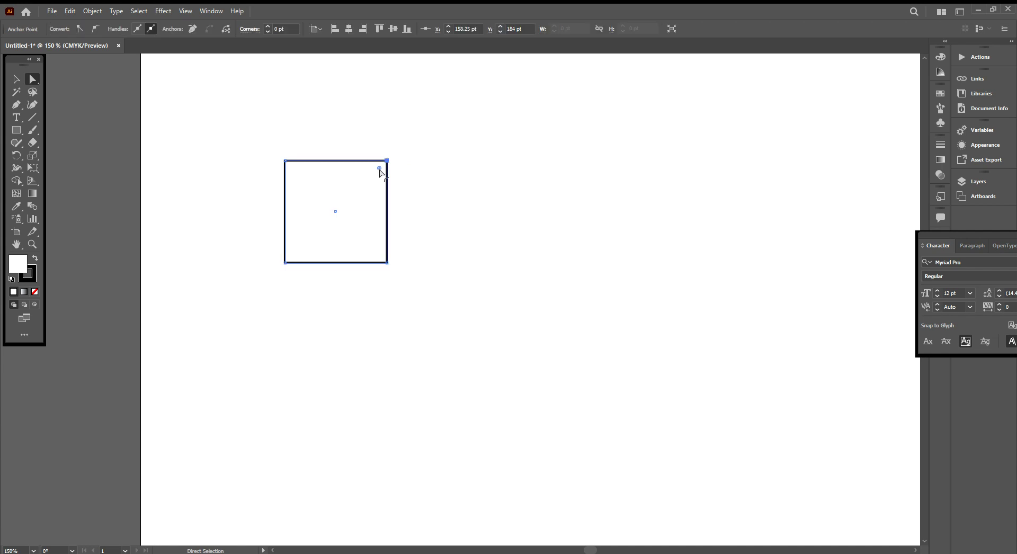
click(386, 160)
drag(379, 170, 338, 201)
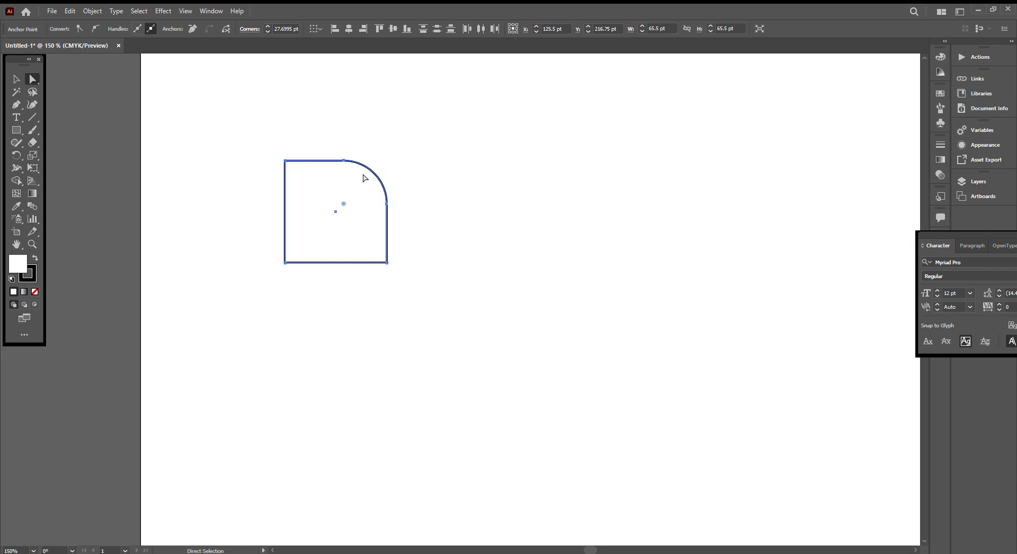
click(315, 150)
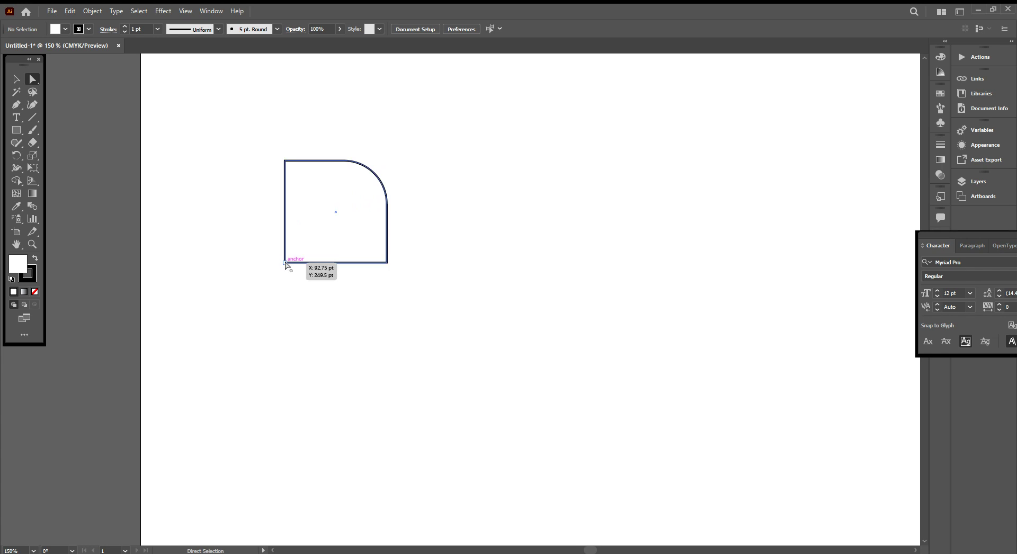
drag(305, 272, 306, 273)
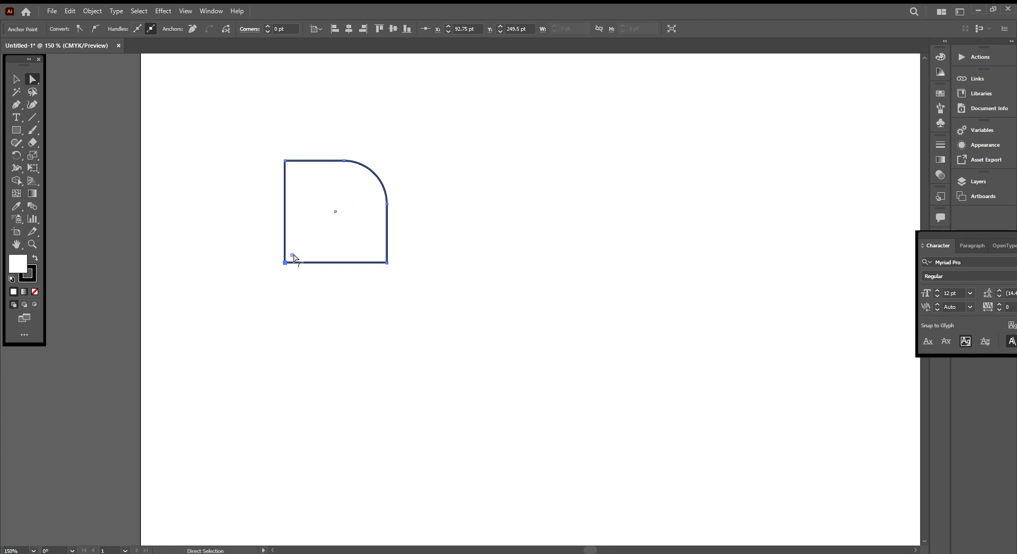
drag(294, 255, 317, 237)
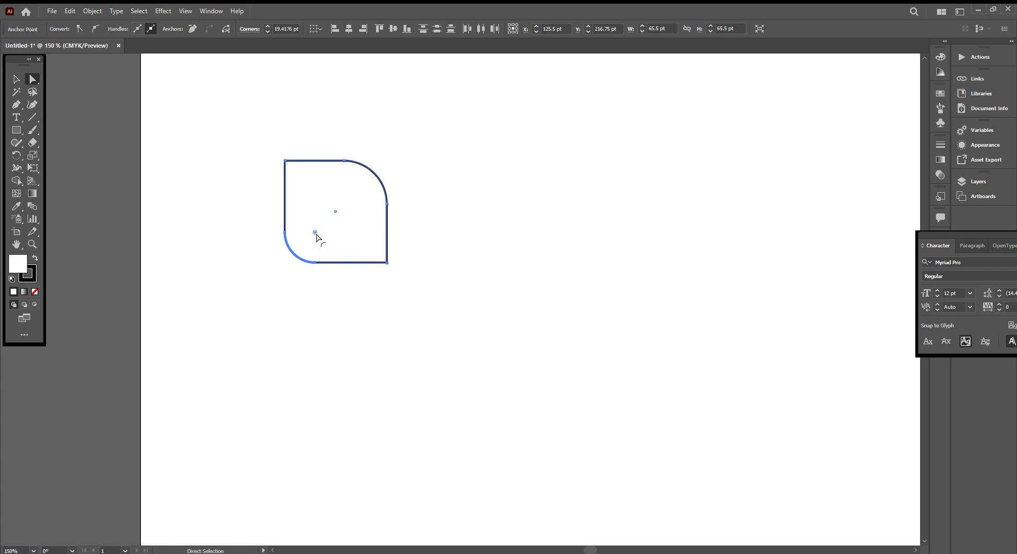
Rotate the shape about 45° into a diamond and deselect it
key(v)
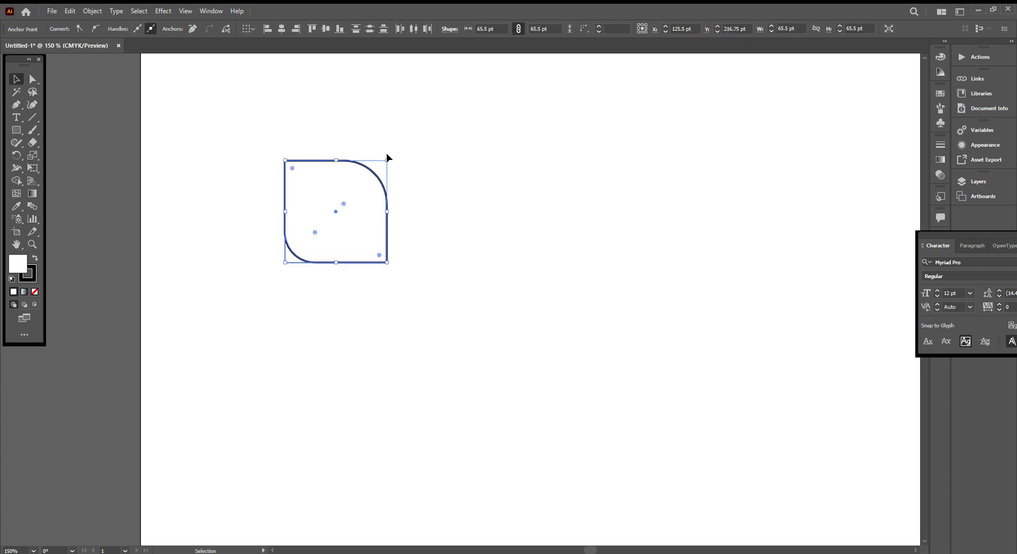
drag(392, 157, 337, 134)
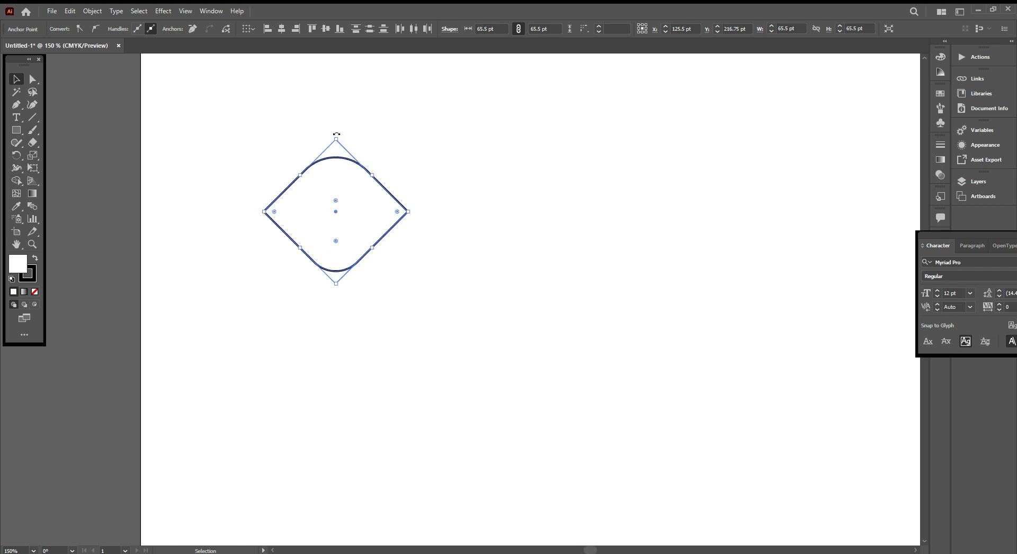
click(469, 175)
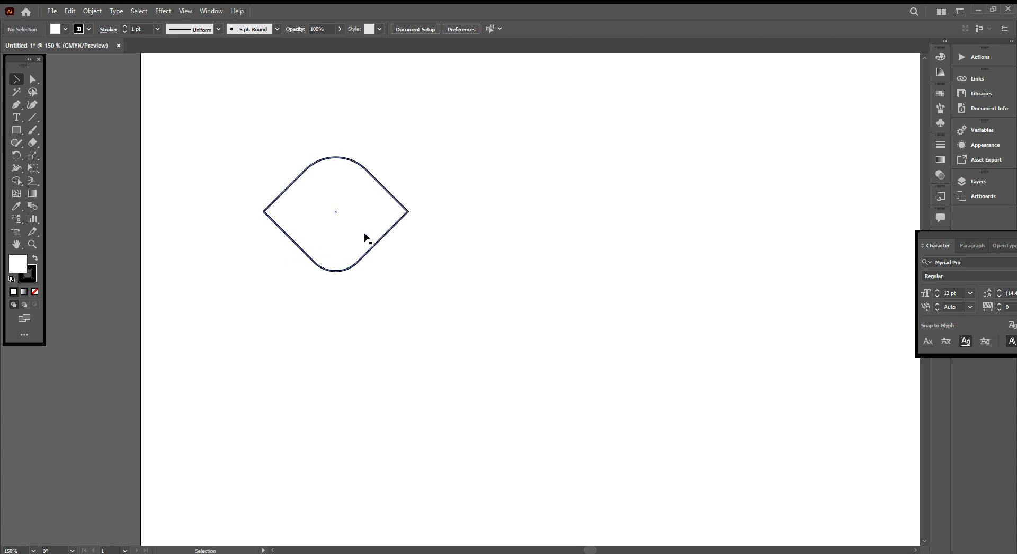
Draw a small circle in the diamond's upper right
click(21, 131)
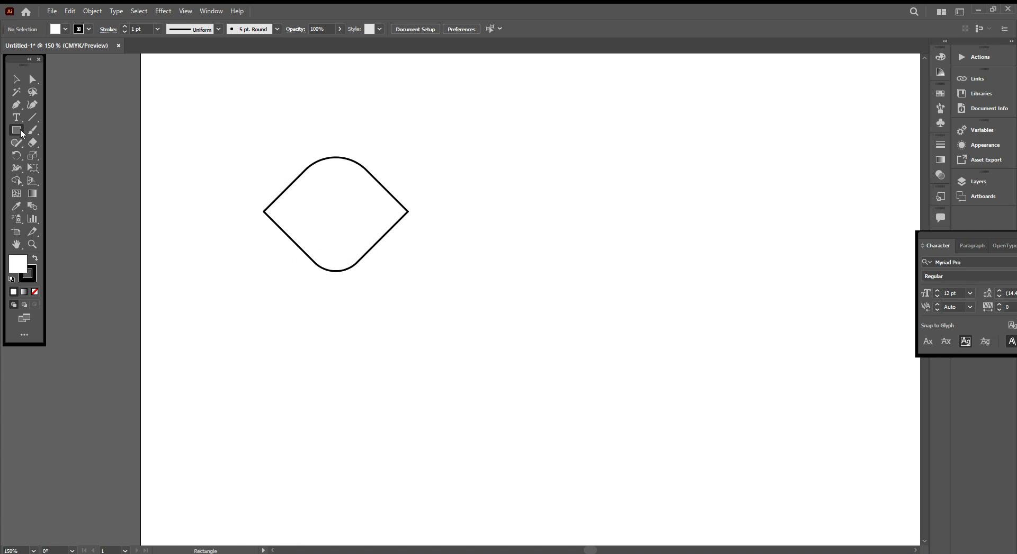
key(l)
drag(353, 189, 367, 203)
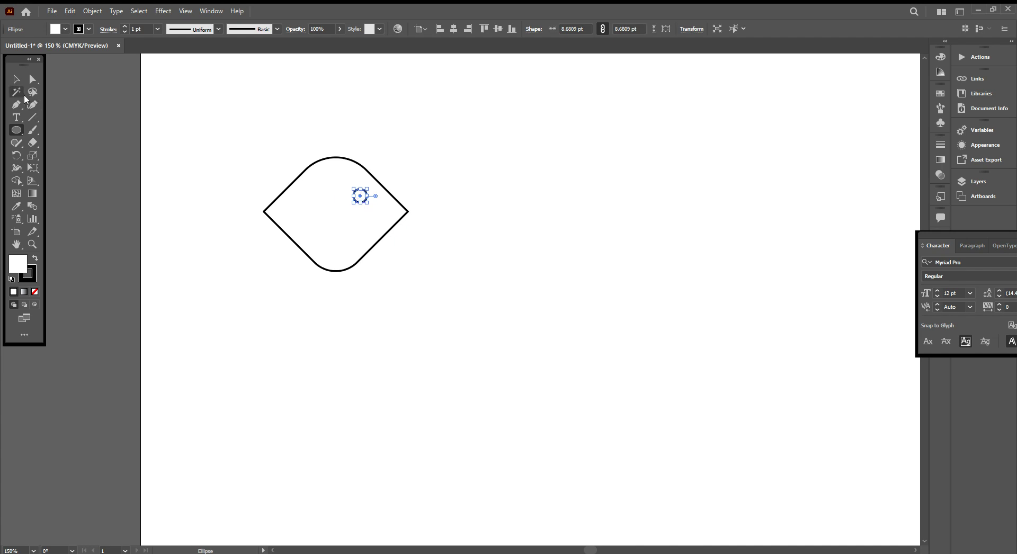
Alt-drag a copy of the small circle to its left as a second eye
click(16, 79)
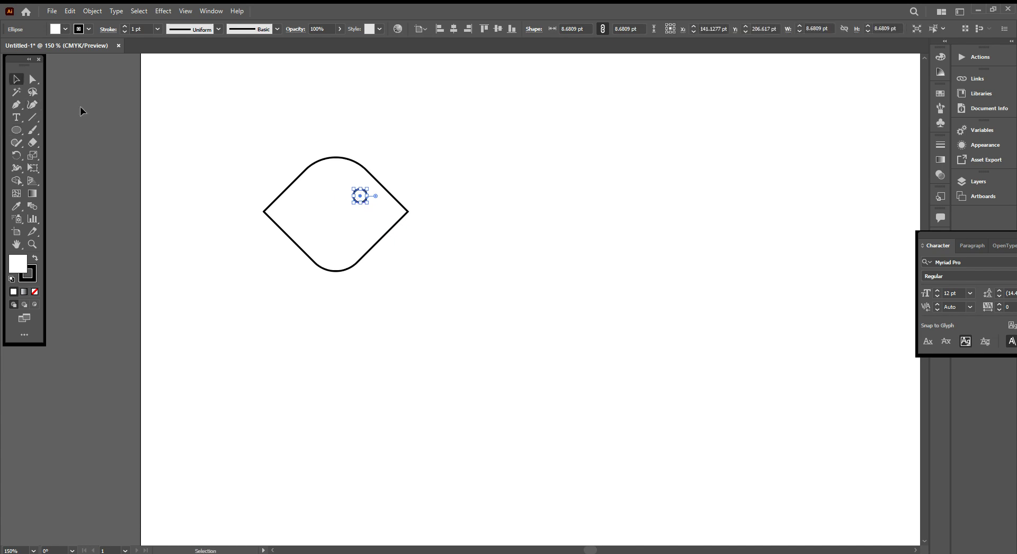
click(366, 211)
click(359, 202)
click(372, 214)
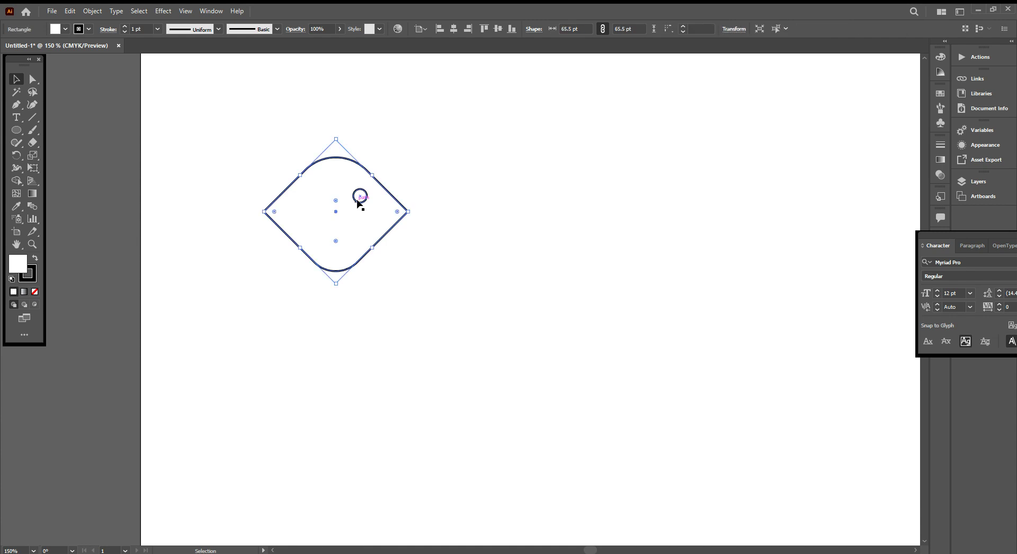
drag(357, 202, 312, 206)
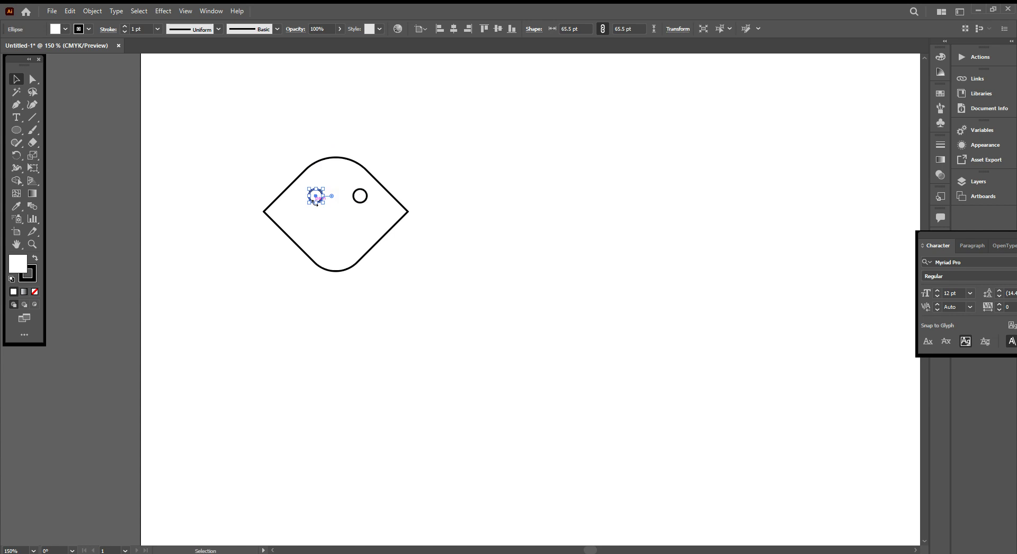
click(414, 183)
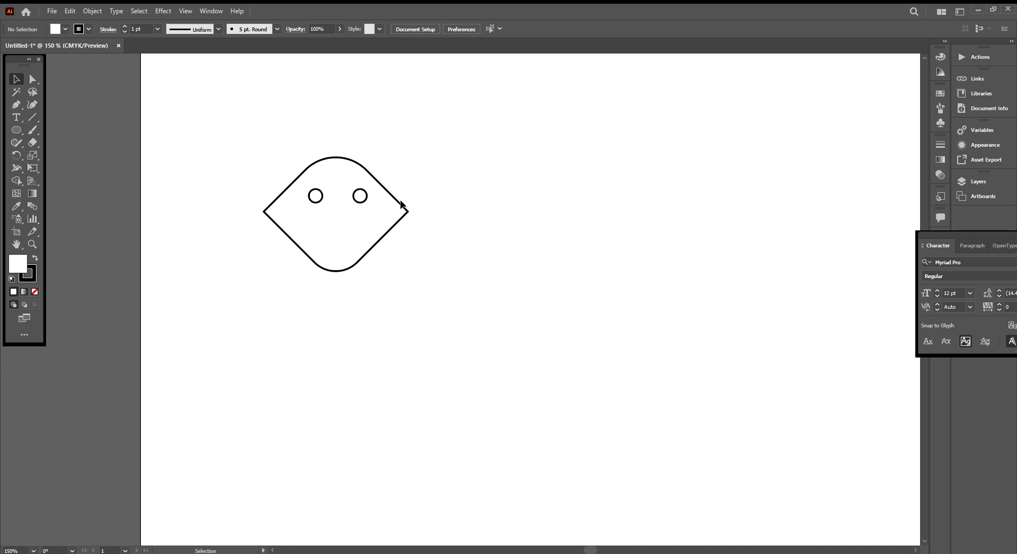
Fill the left eye circle with red
click(317, 198)
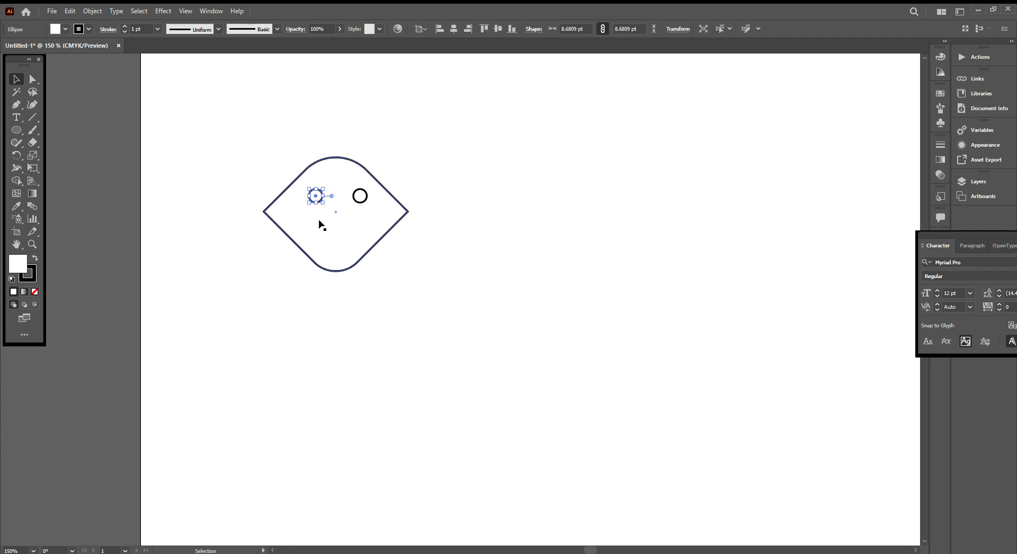
double_click(21, 266)
click(595, 338)
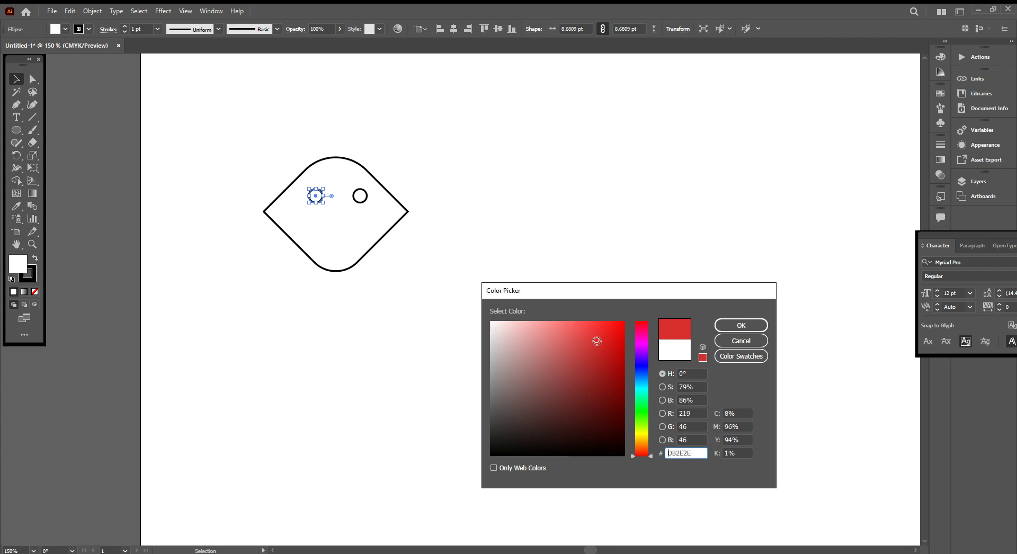
click(741, 325)
click(476, 284)
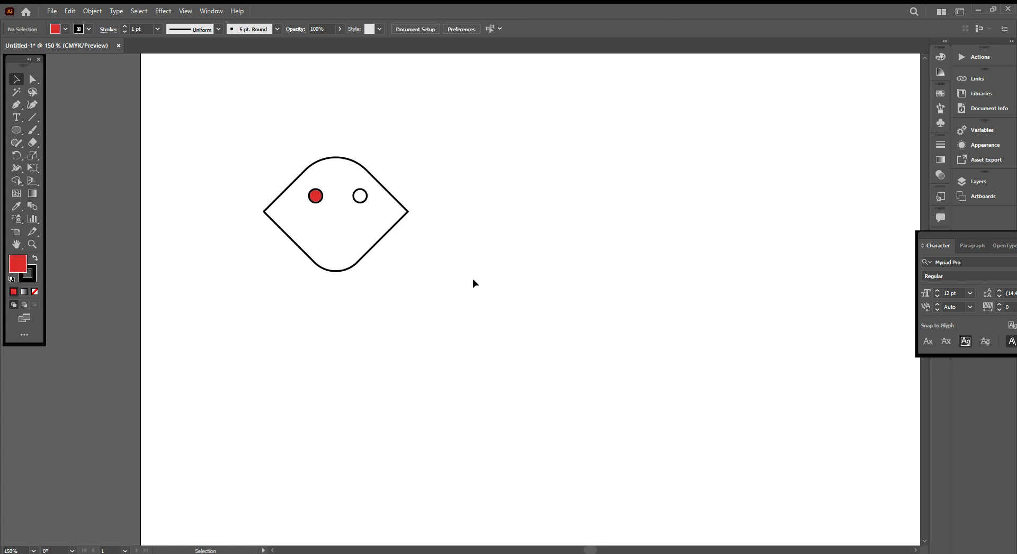
Set the red eye's stroke colour to bright blue in the Color Picker
click(321, 202)
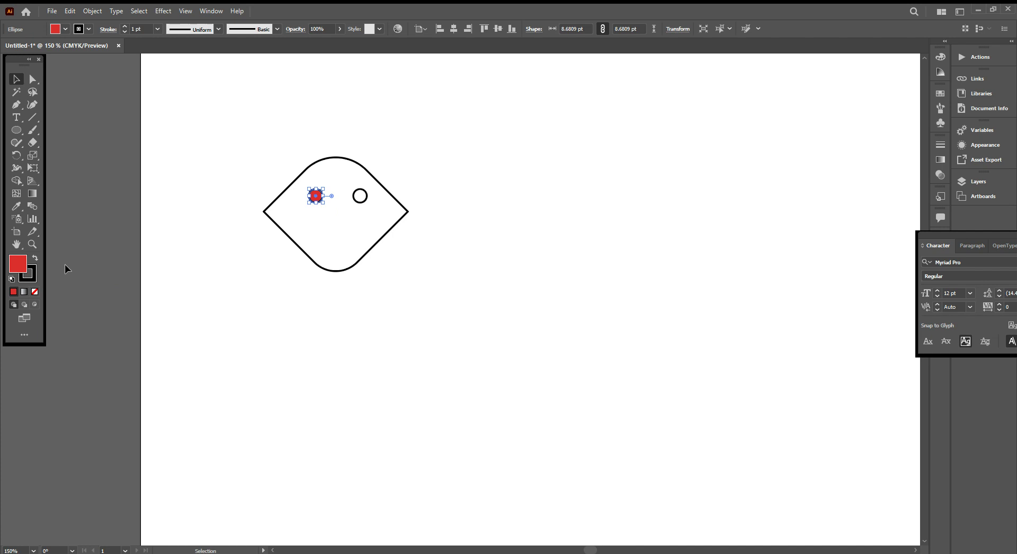
double_click(35, 276)
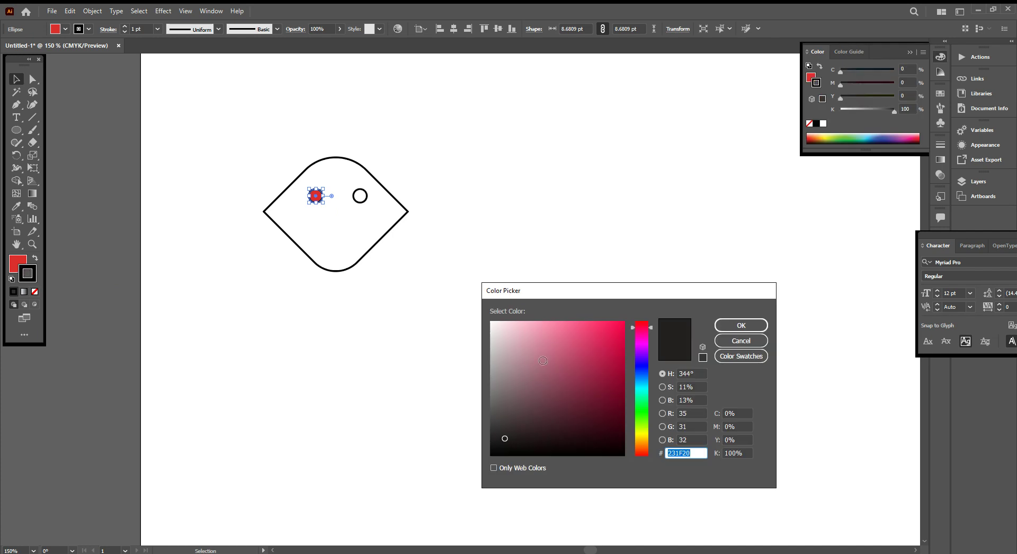
drag(540, 360, 616, 447)
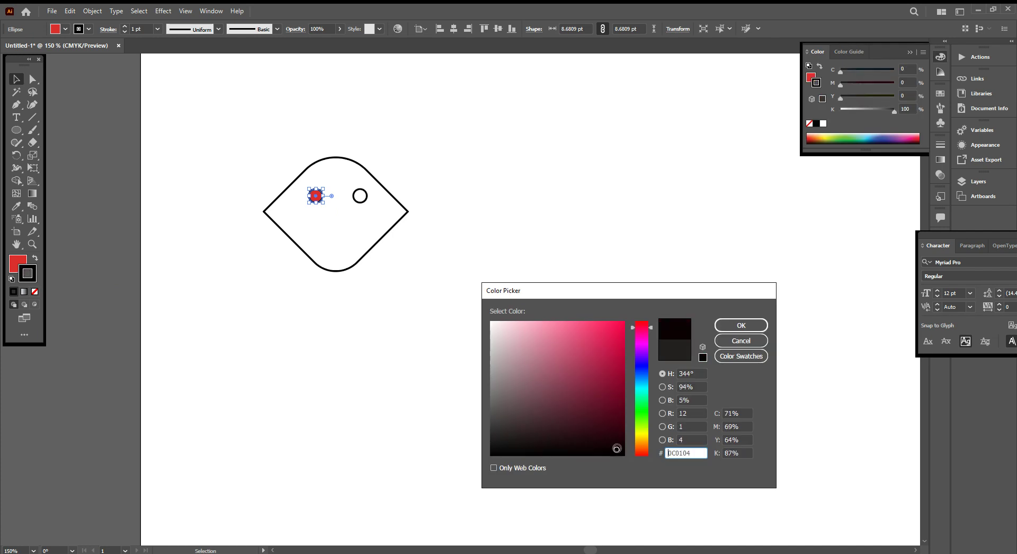
click(642, 370)
drag(612, 344, 619, 324)
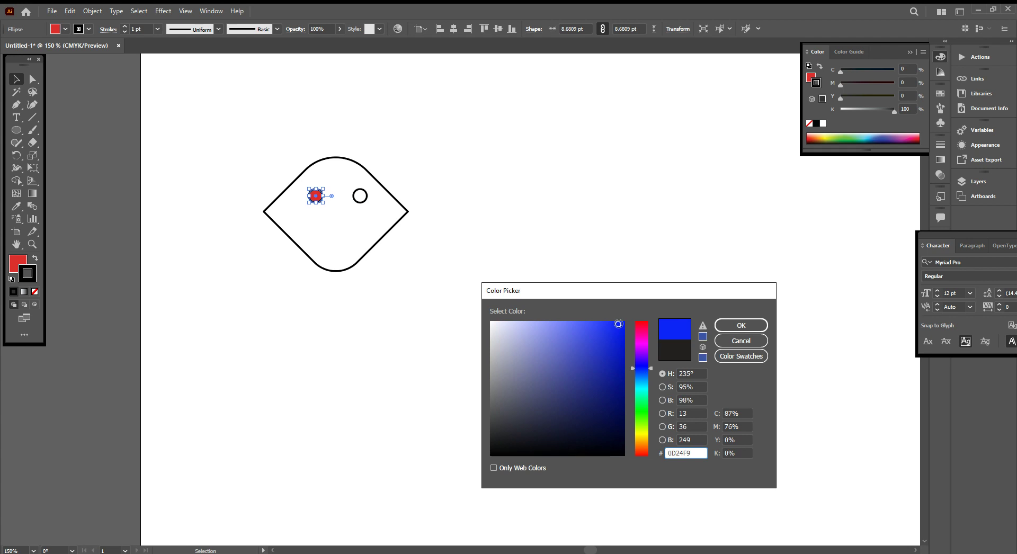
click(741, 325)
click(444, 290)
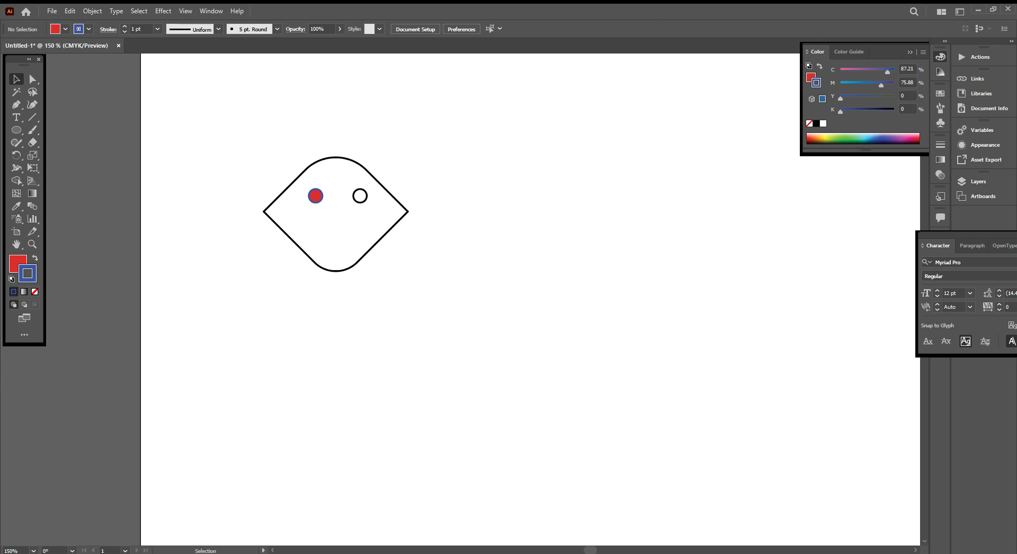
click(16, 129)
Draw a roughly 79 × 83 pt circle below the diamond and shift it slightly right
drag(345, 367, 468, 496)
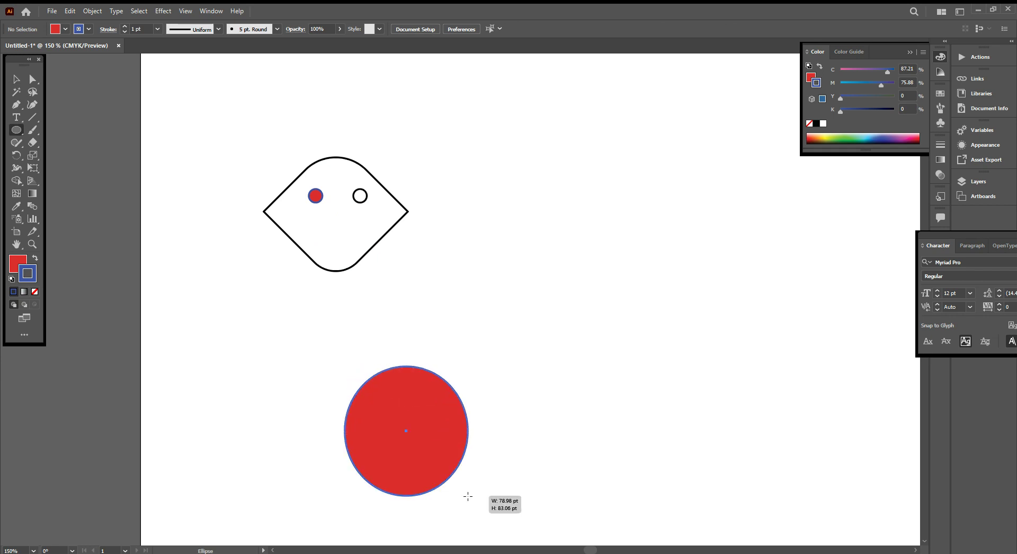
drag(468, 496, 468, 494)
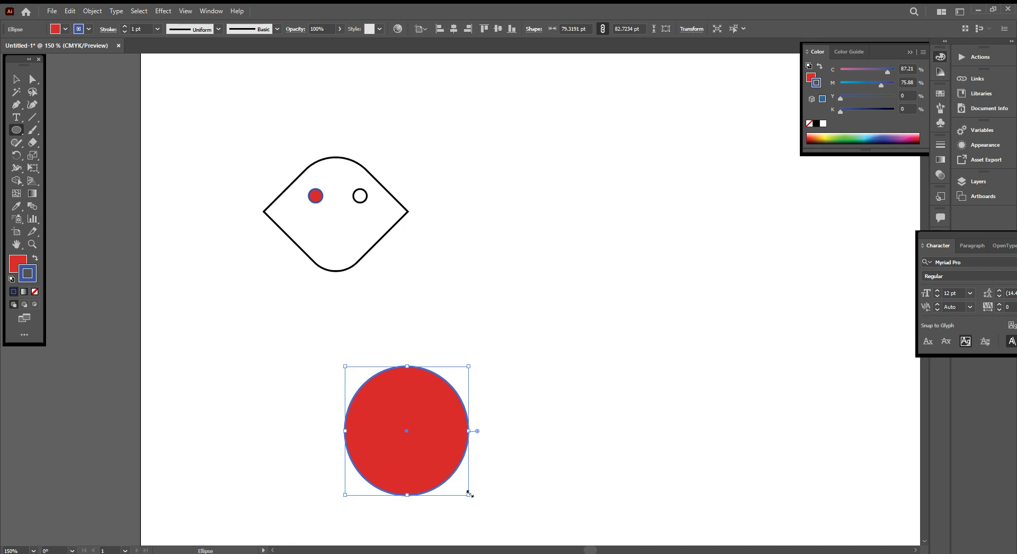
key(v)
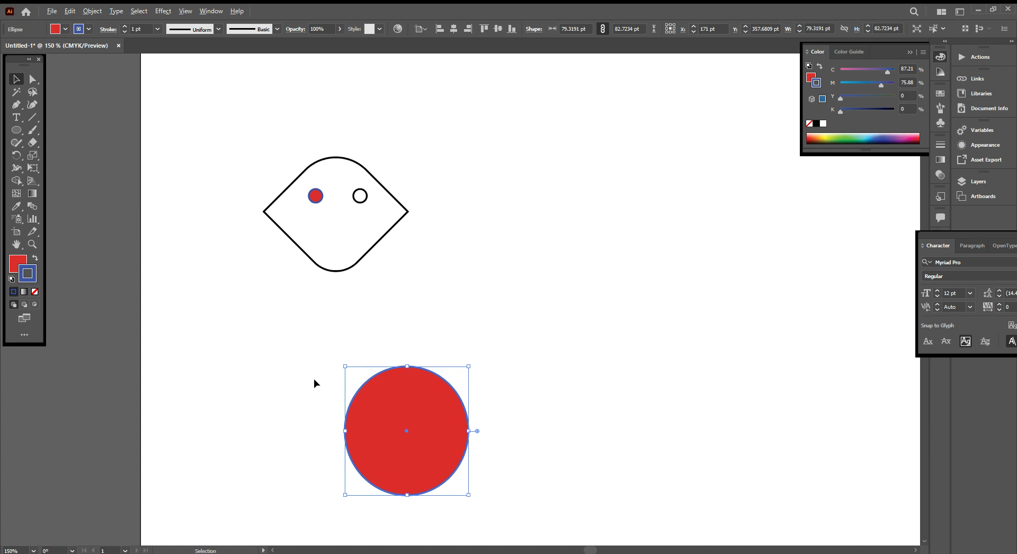
scroll(314, 380, down, 1)
scroll(424, 427, up, 4)
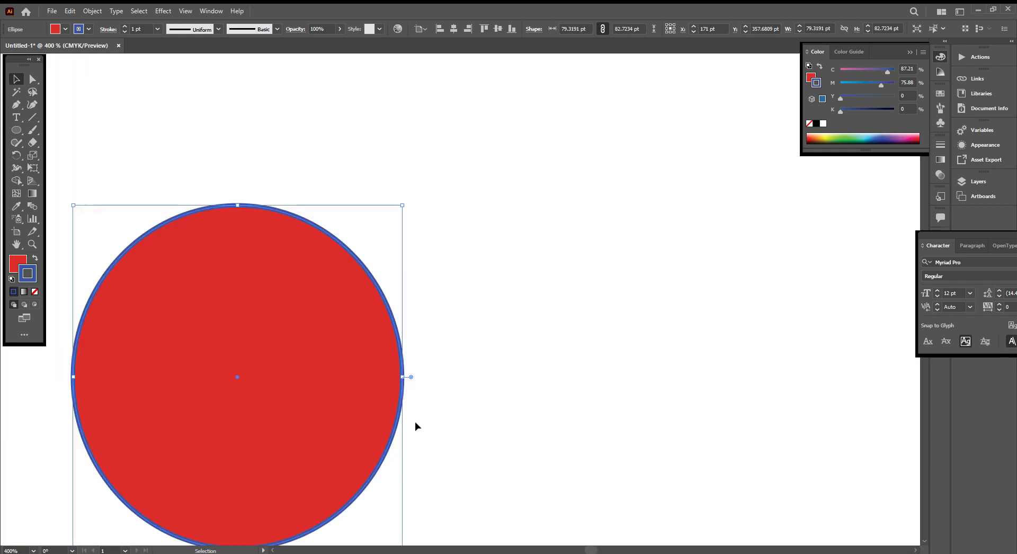
click(326, 166)
drag(234, 348, 336, 318)
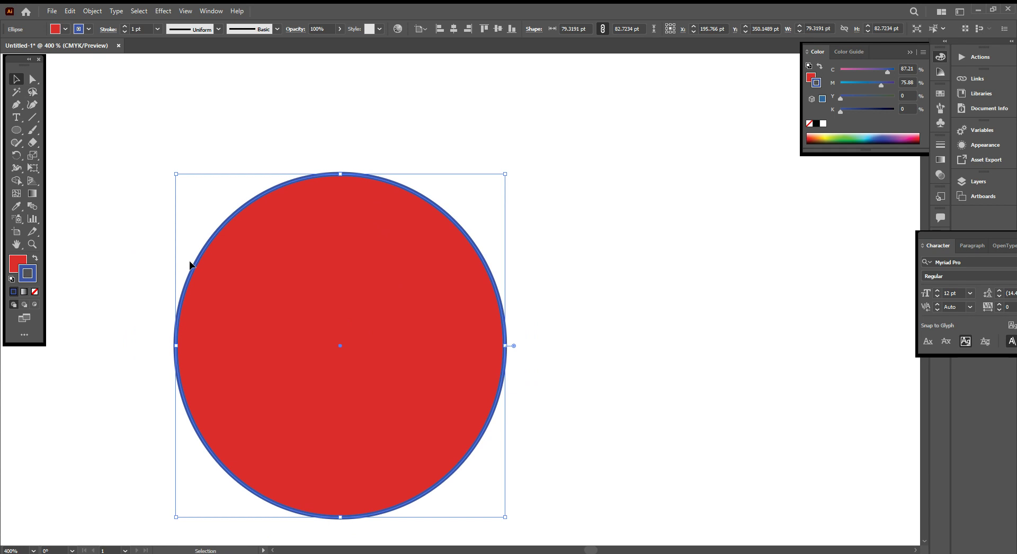
click(33, 79)
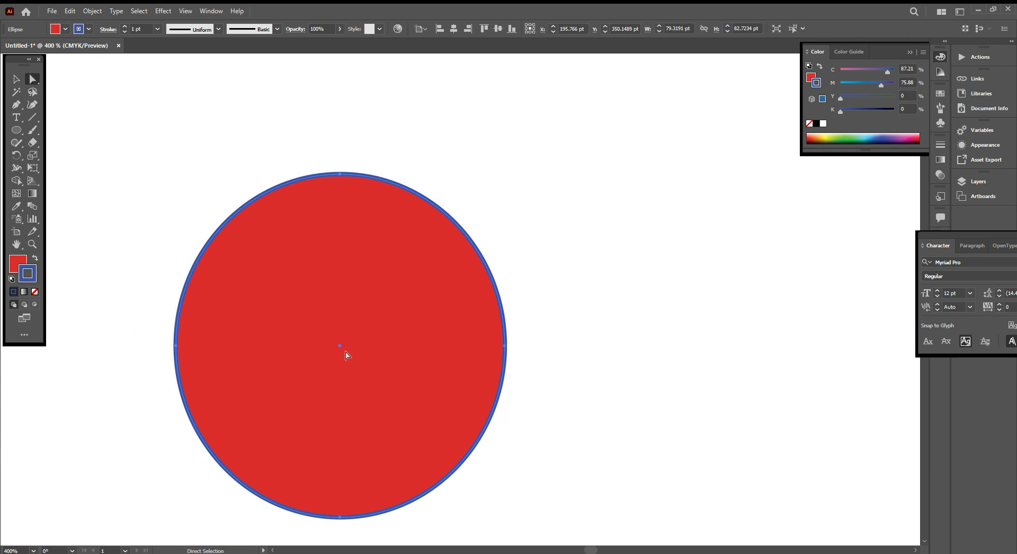
Set the large circle's outline colour to near-black
double_click(35, 280)
click(506, 447)
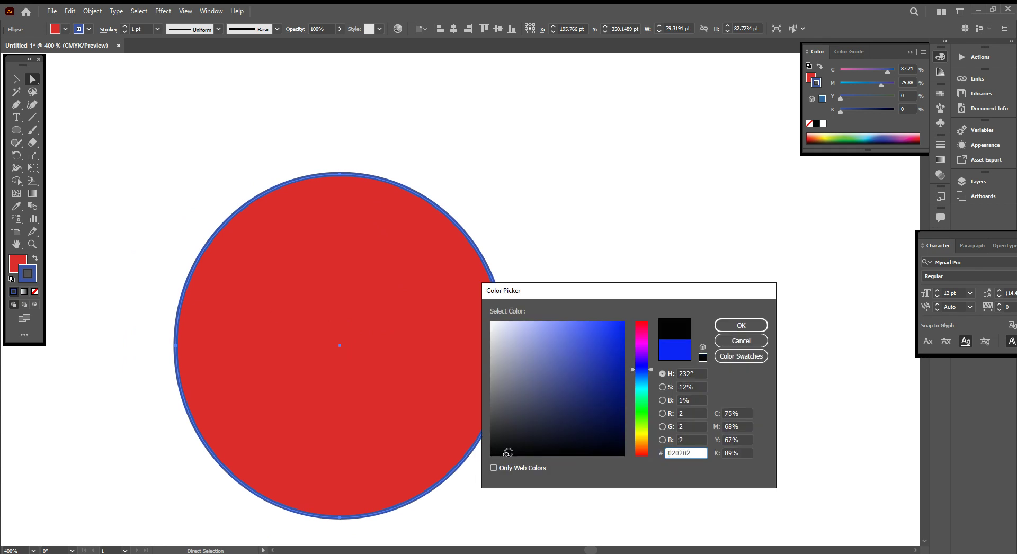
click(736, 326)
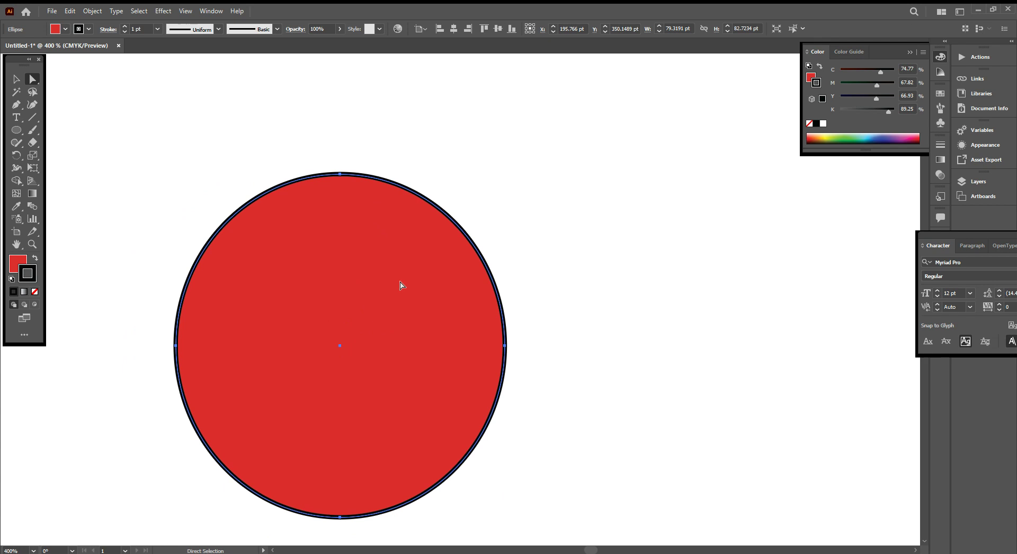
Set the large circle's fill colour to near-white
key(x)
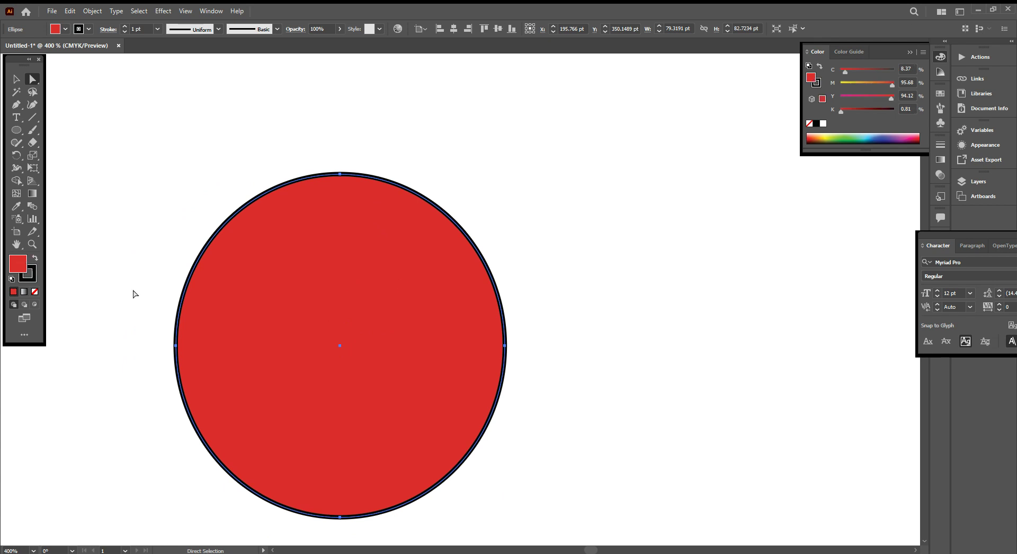
double_click(18, 263)
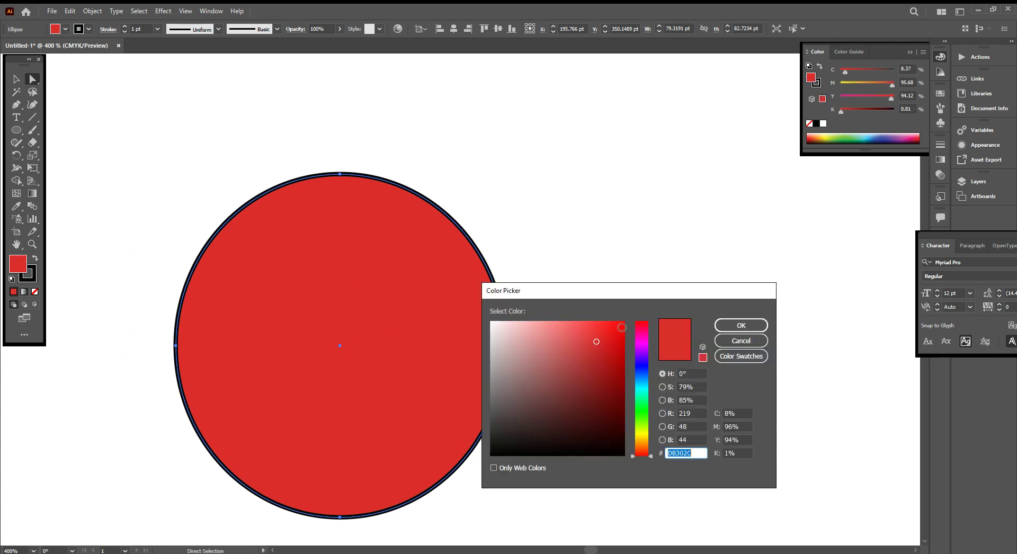
click(522, 339)
drag(522, 339, 491, 322)
click(741, 325)
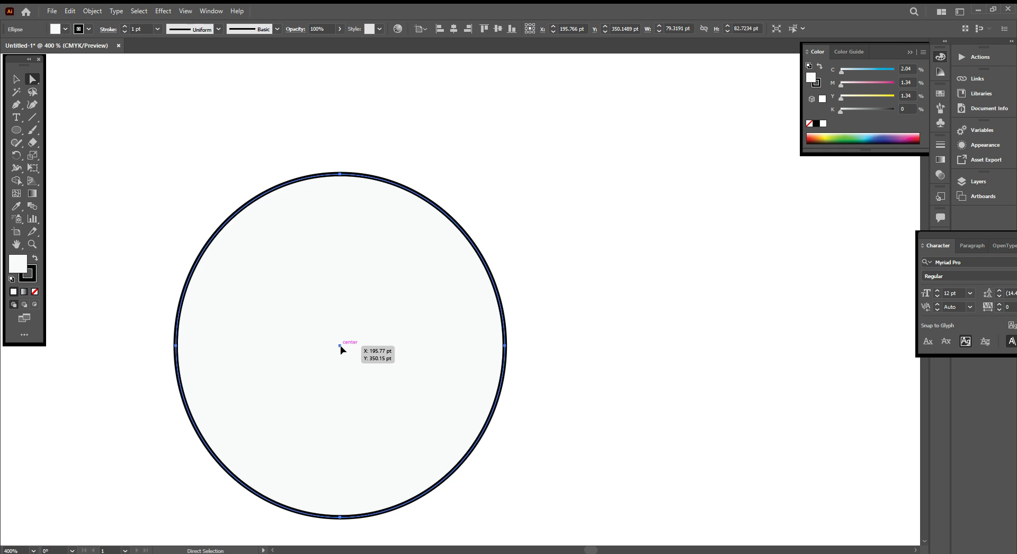
Select the circle's top anchor and drag its right handle so the top slopes right
drag(341, 346, 343, 327)
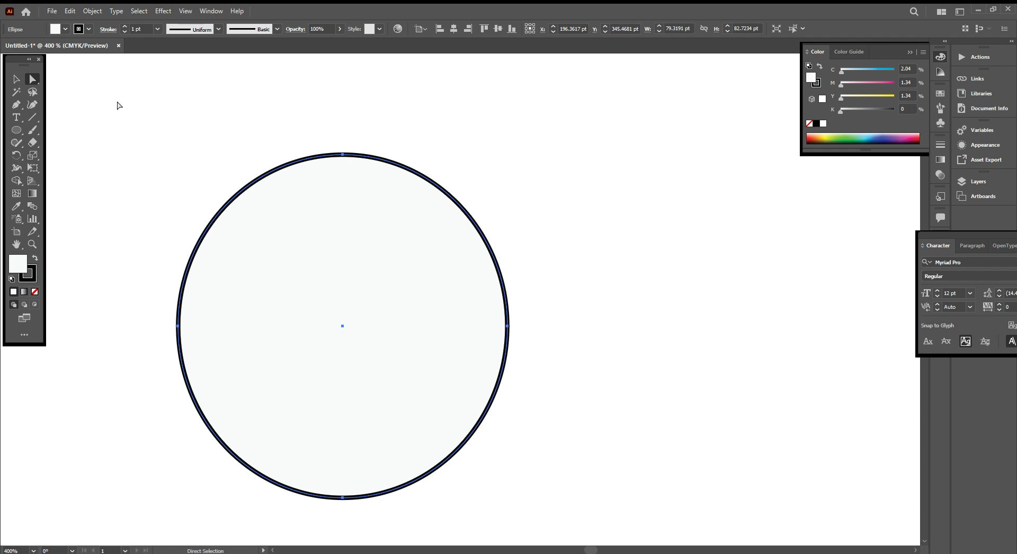
drag(311, 142, 378, 185)
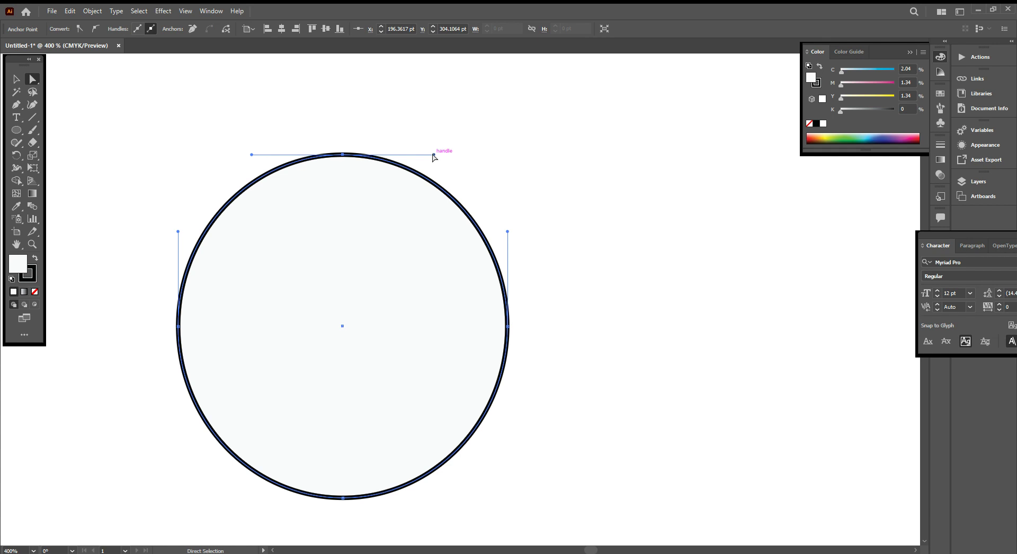
mouse_move(433, 155)
mouse_down()
mouse_move(426, 125)
mouse_move(433, 154)
mouse_move(414, 200)
mouse_up()
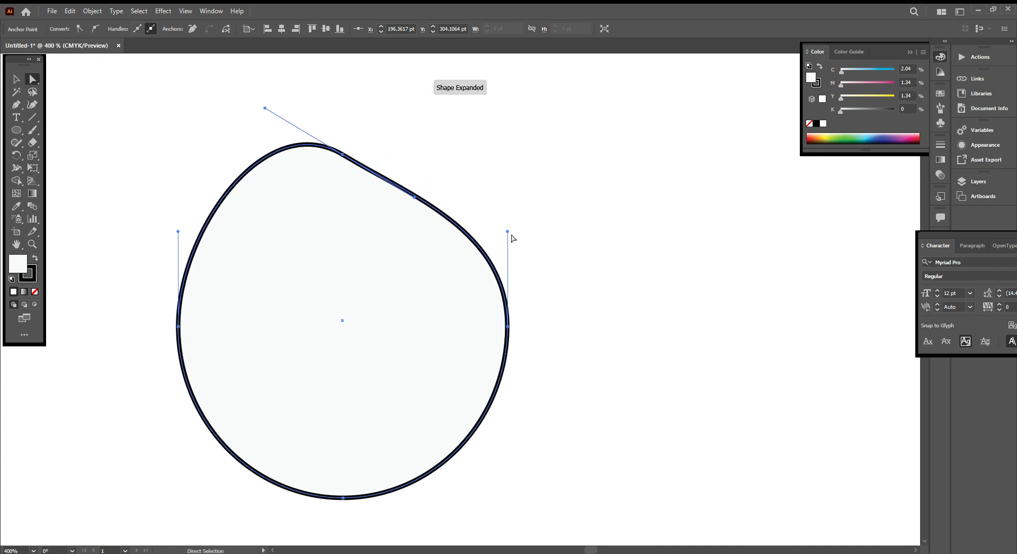
Drag the left, top and right anchor handles to level the top and taper the sides
mouse_move(508, 232)
mouse_down()
mouse_move(536, 266)
mouse_move(478, 227)
mouse_move(558, 409)
mouse_move(504, 229)
mouse_move(531, 239)
mouse_up()
click(443, 318)
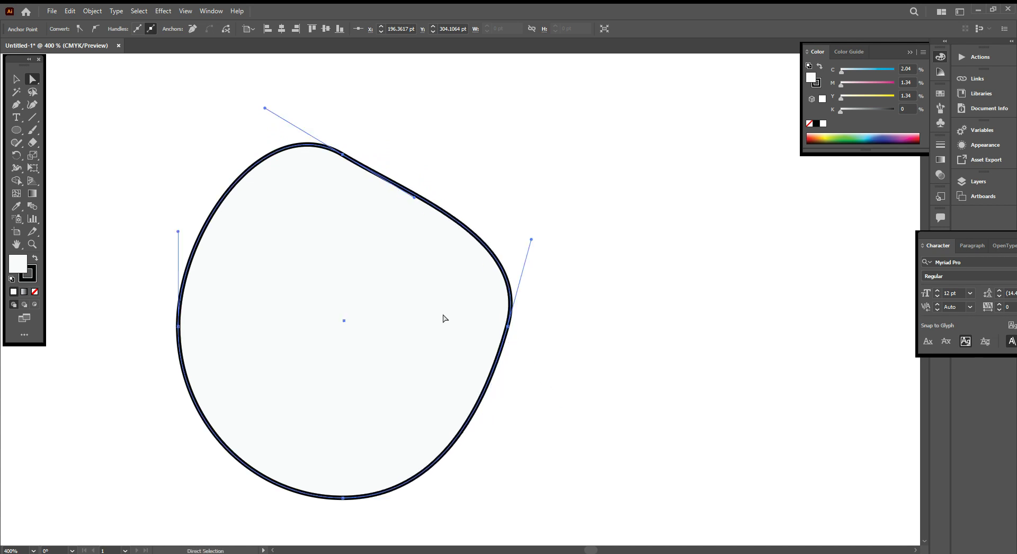
mouse_move(178, 232)
mouse_down()
mouse_move(137, 250)
mouse_move(189, 249)
mouse_move(227, 267)
mouse_move(164, 238)
mouse_up()
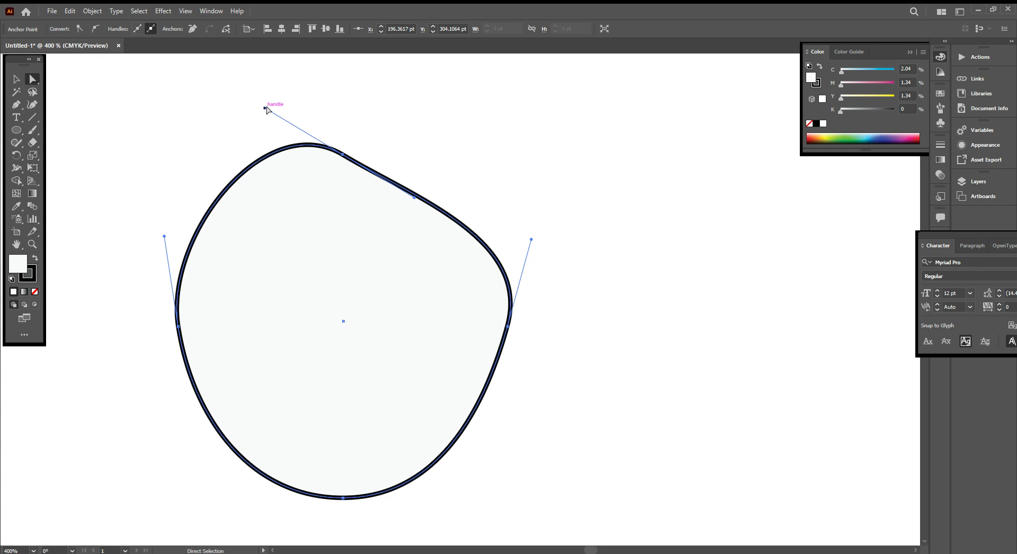
drag(265, 109, 256, 156)
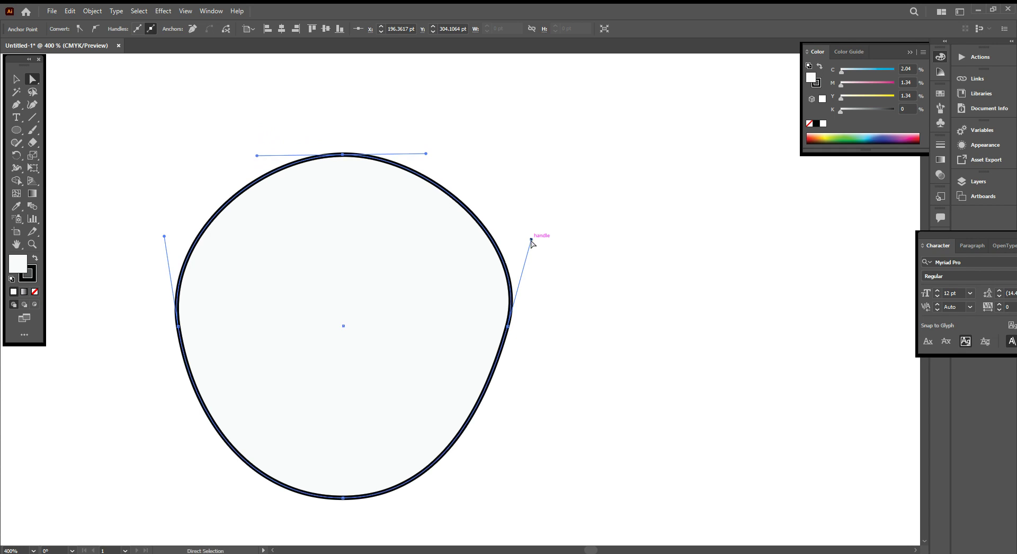
mouse_move(531, 239)
mouse_down()
mouse_move(541, 243)
mouse_move(526, 238)
mouse_up()
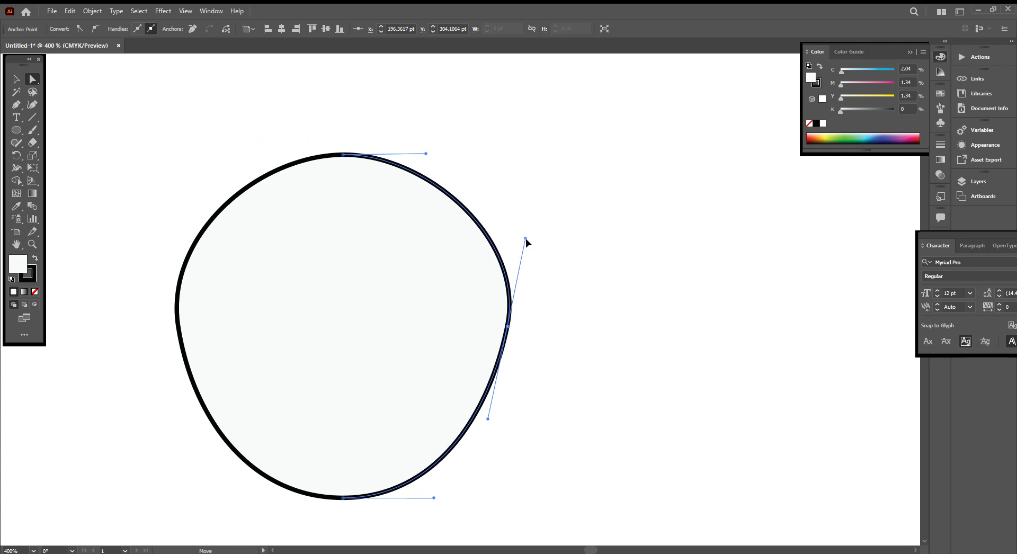